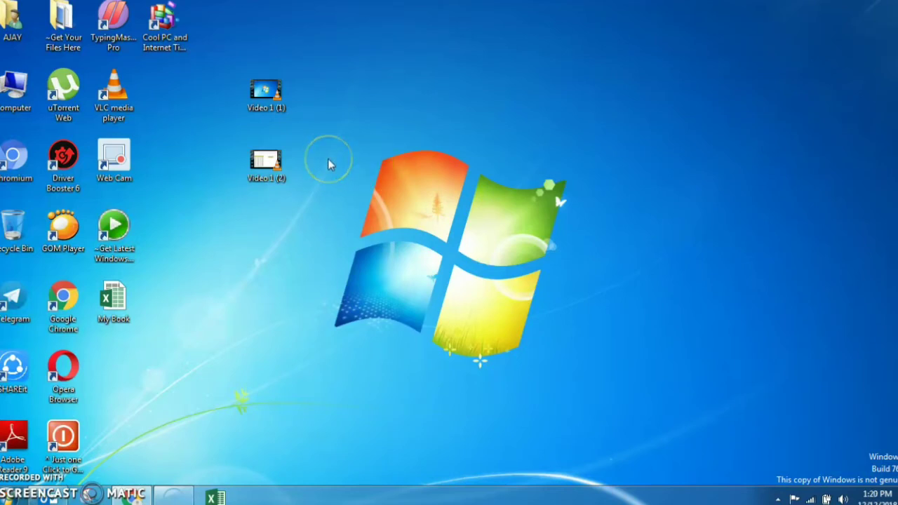
Choose Compress and email for the Video 1 (2) desktop file from its context menu
click(273, 180)
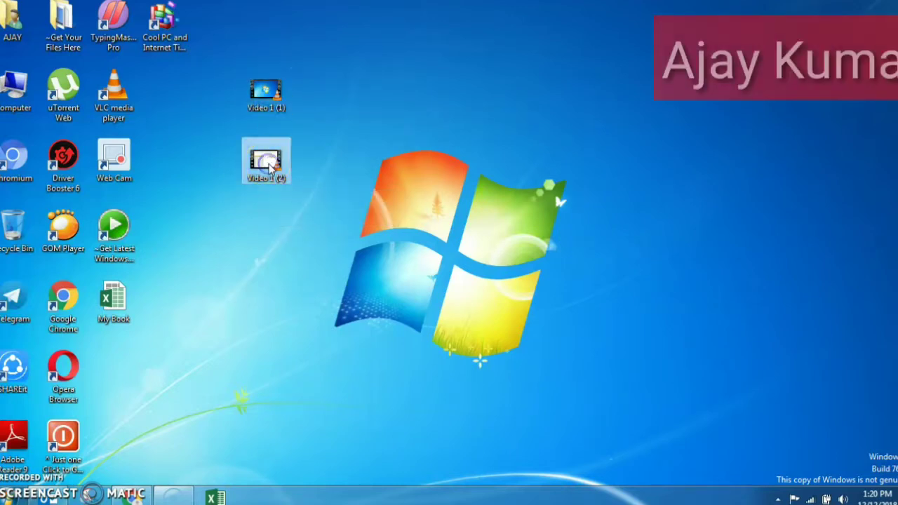
mouse_move(271, 166)
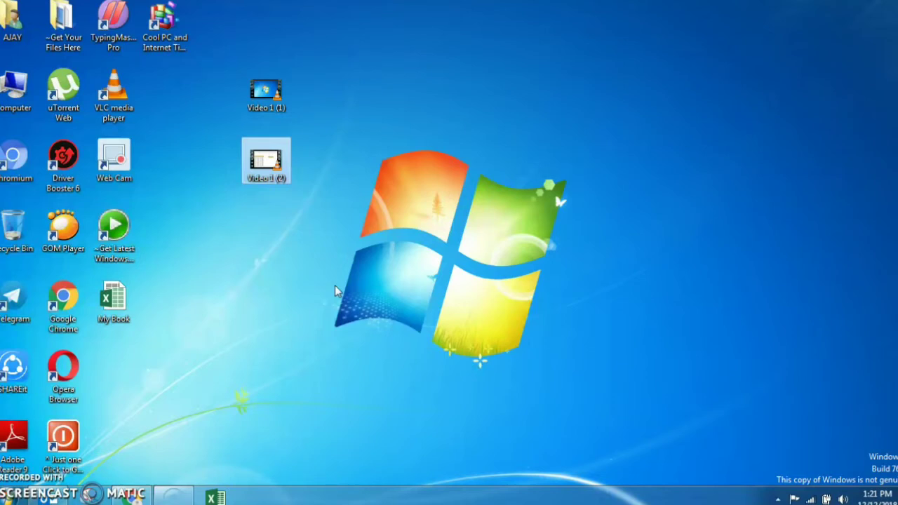
right_click(268, 161)
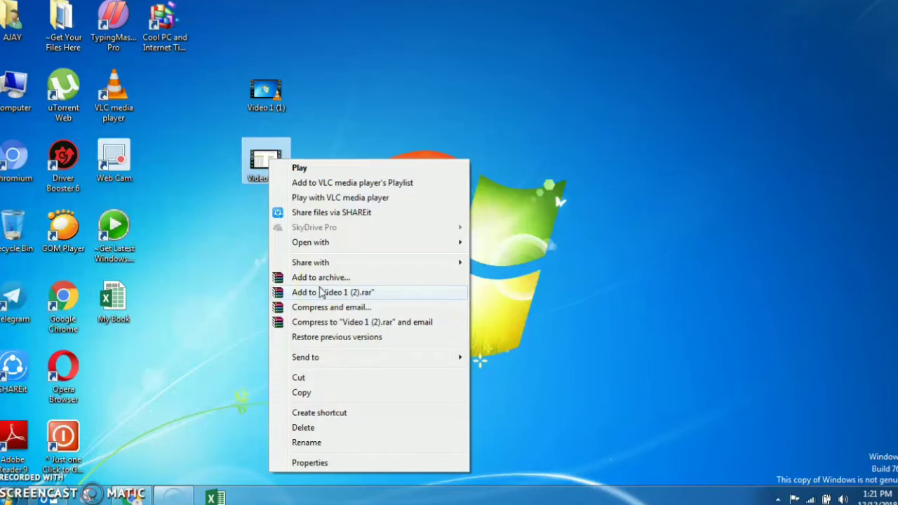
click(337, 278)
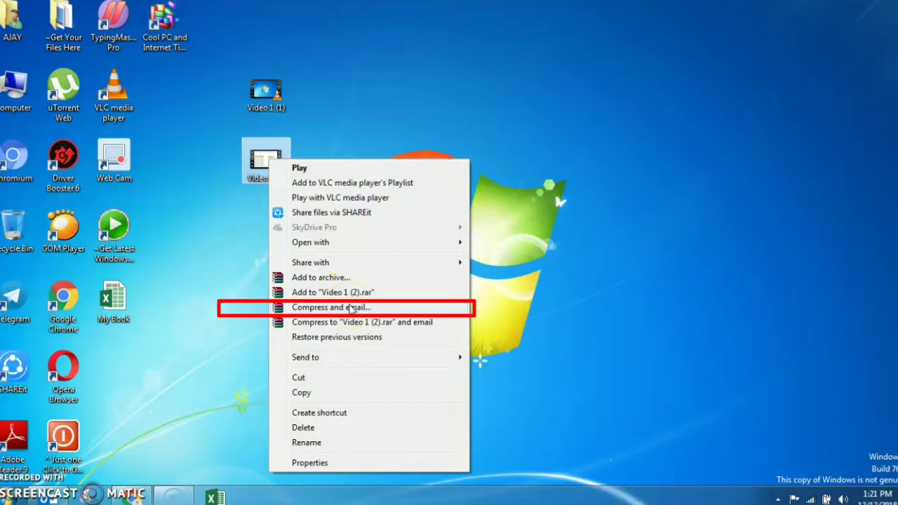
click(356, 308)
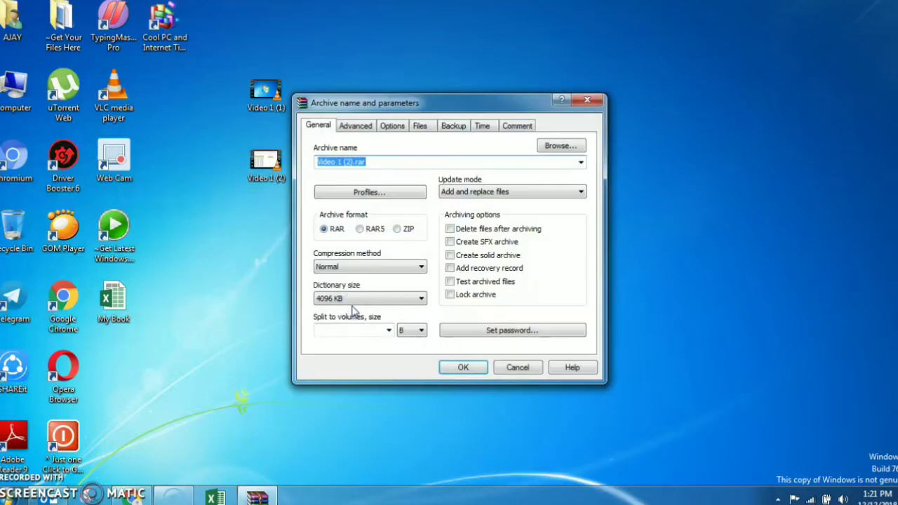
Set a password for Video 1 (2).rar, typing it in both password fields
click(509, 335)
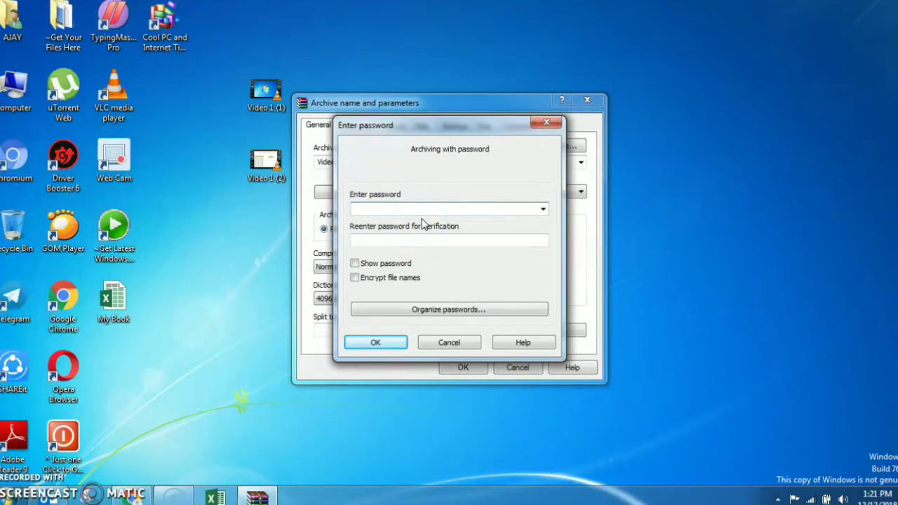
click(457, 277)
click(418, 204)
text(1234)
click(386, 241)
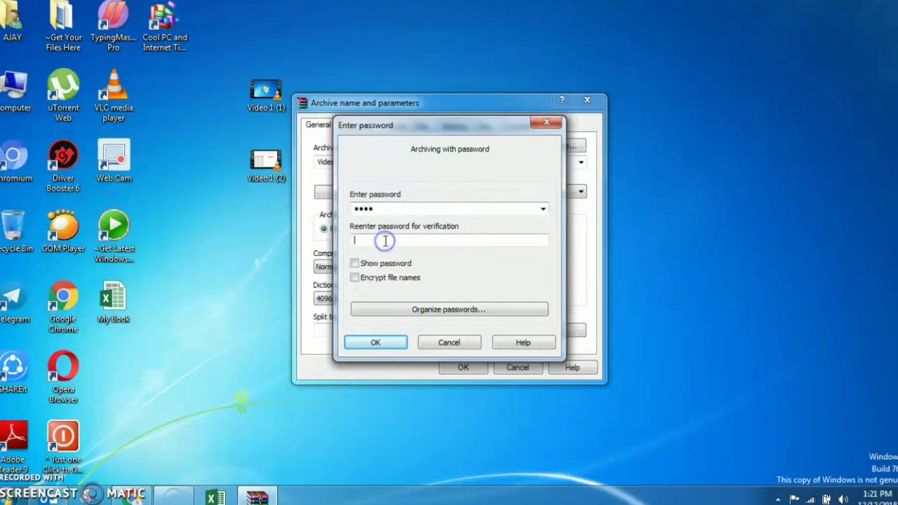
text(1234)
Check the password by toggling Show password, then confirm and create the protected archive
double_click(387, 207)
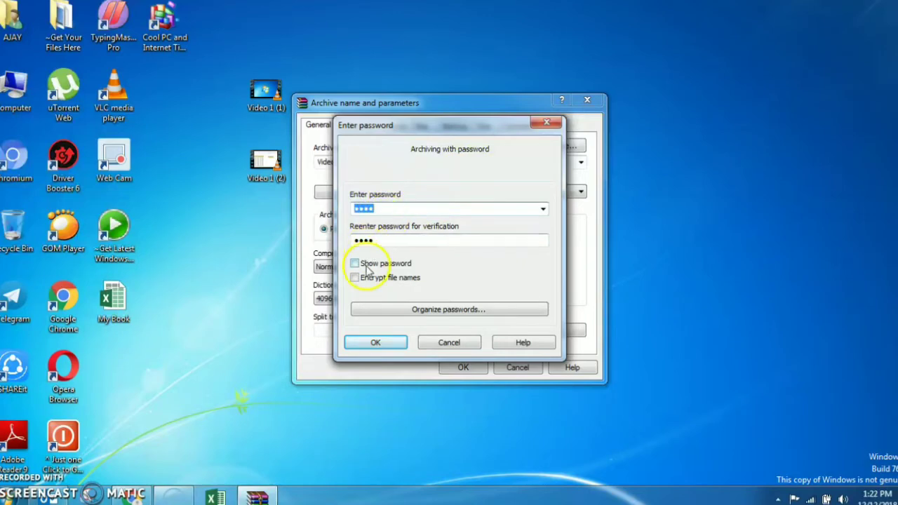
click(355, 263)
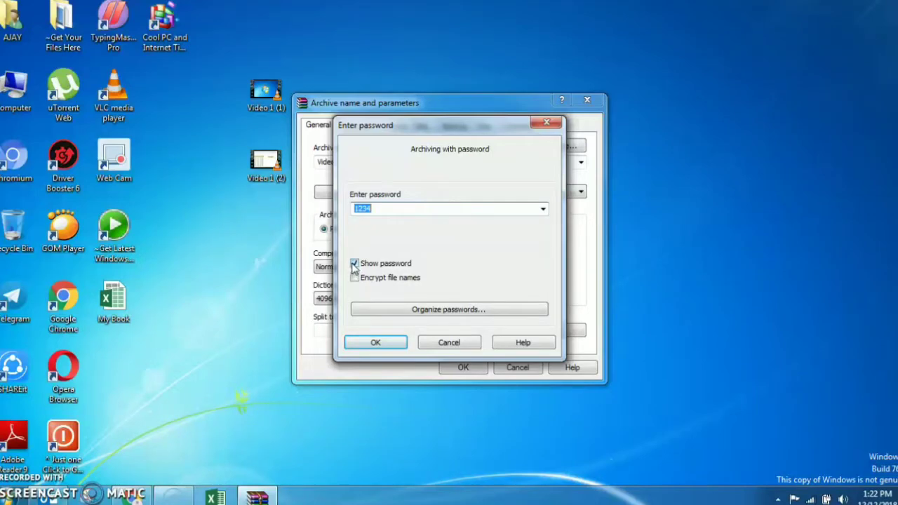
click(364, 267)
click(365, 264)
click(469, 317)
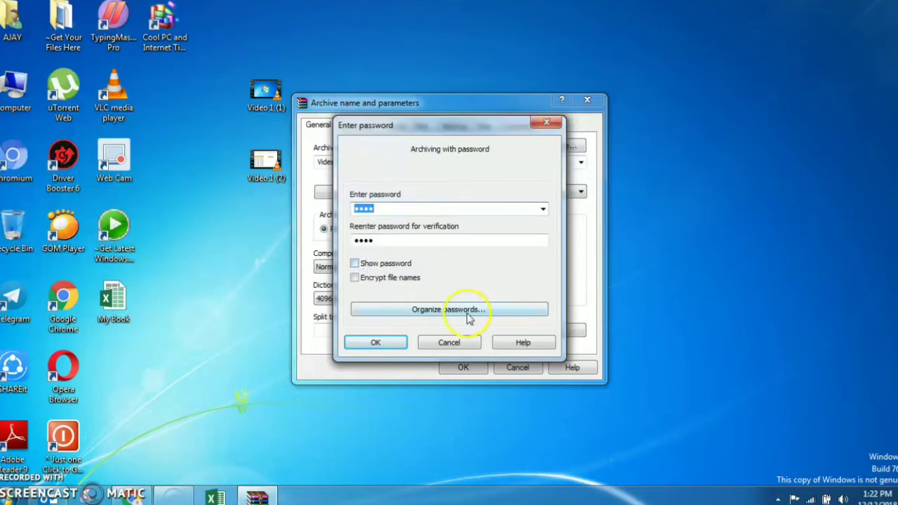
click(393, 343)
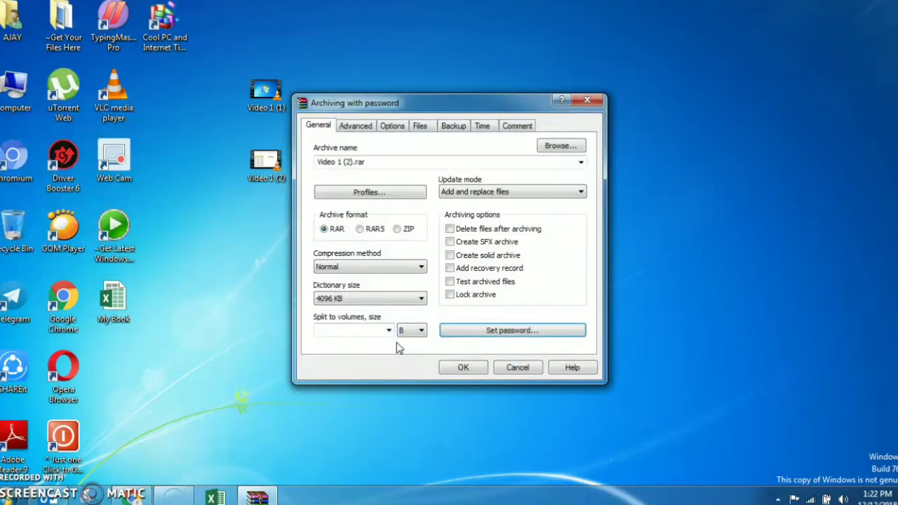
click(465, 368)
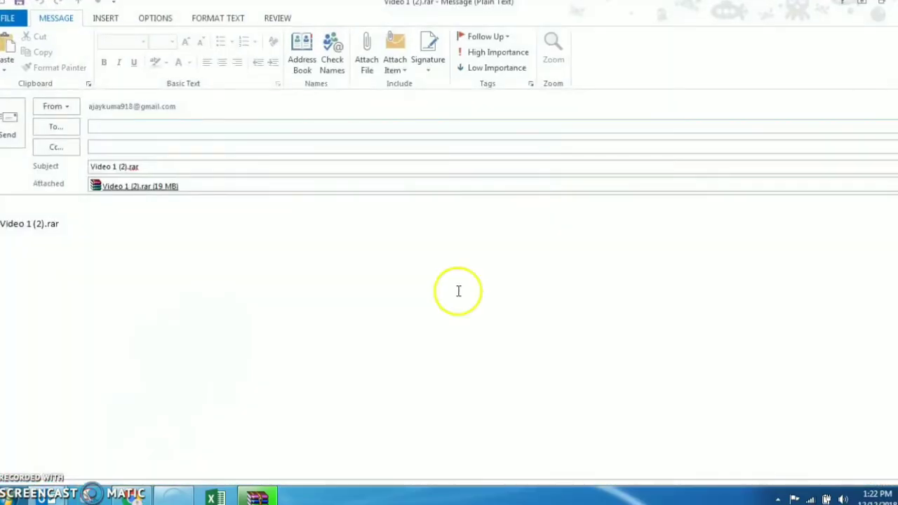
Close the Outlook draft unsent and dismiss WinRAR's email failure message
click(895, 3)
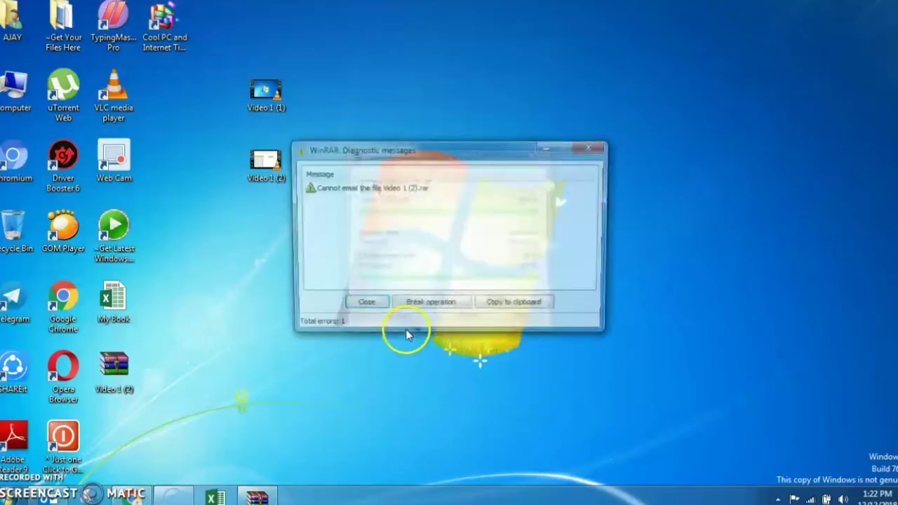
click(362, 306)
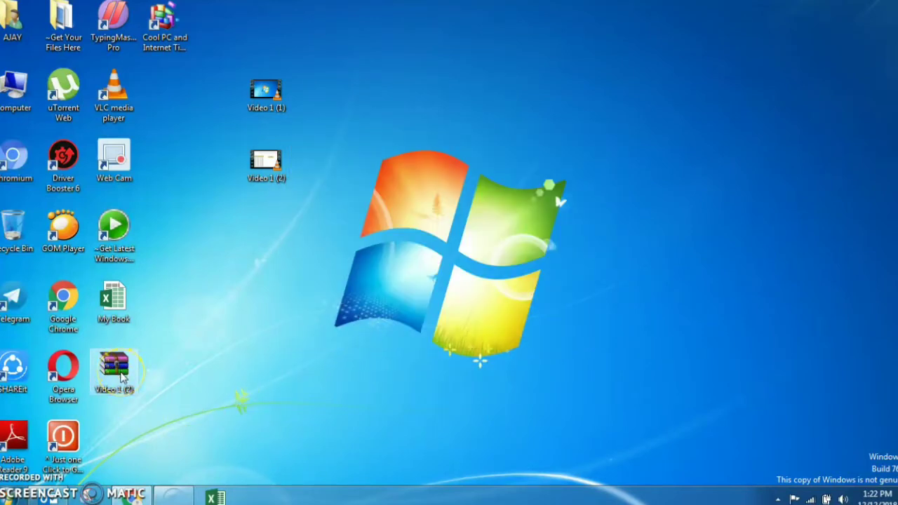
Open Video 1 (2).rar, try extracting Video 1 (2).mp4 with a wrong password, and dismiss the checksum error
double_click(116, 372)
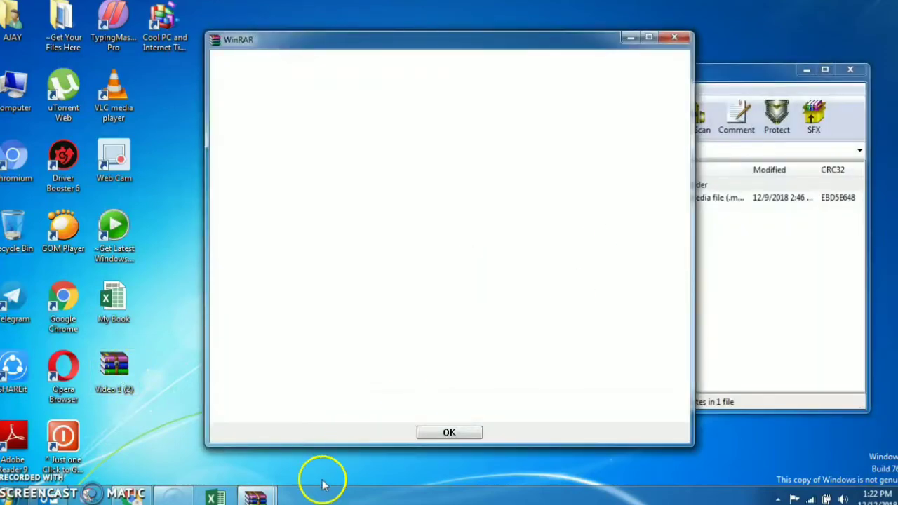
click(449, 432)
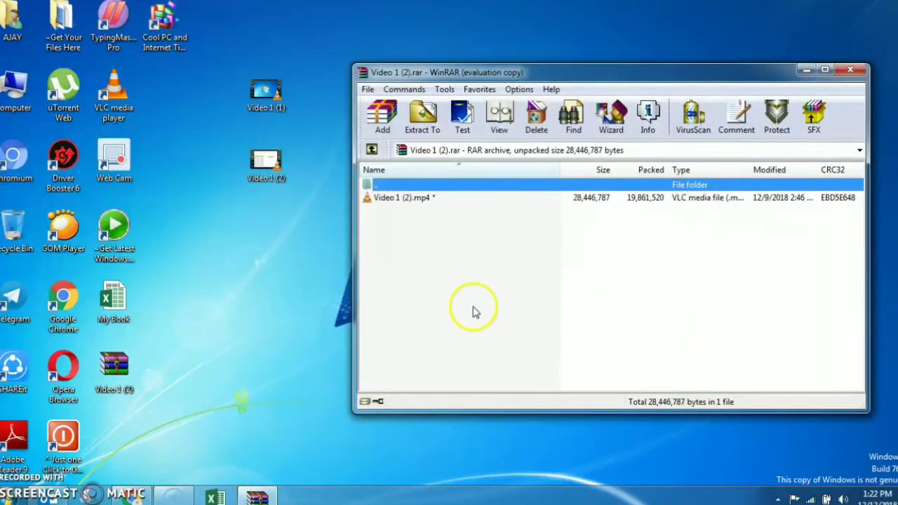
double_click(411, 200)
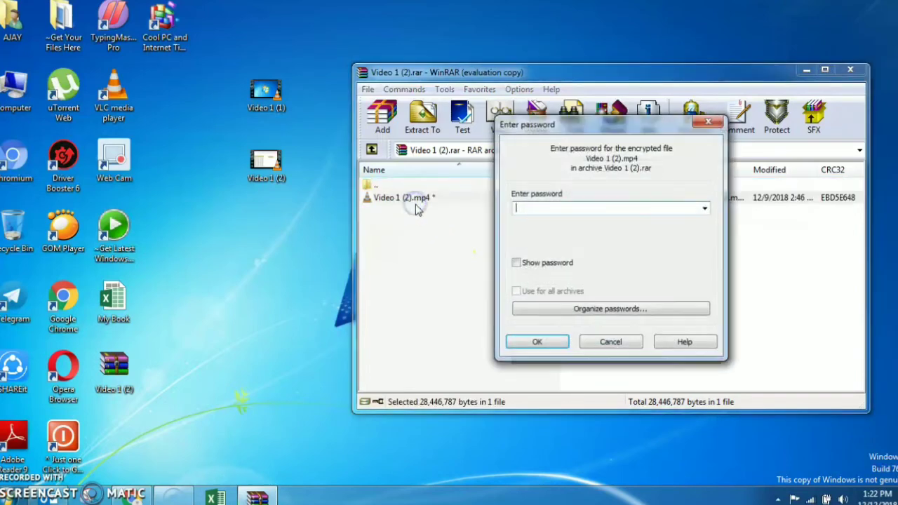
click(534, 211)
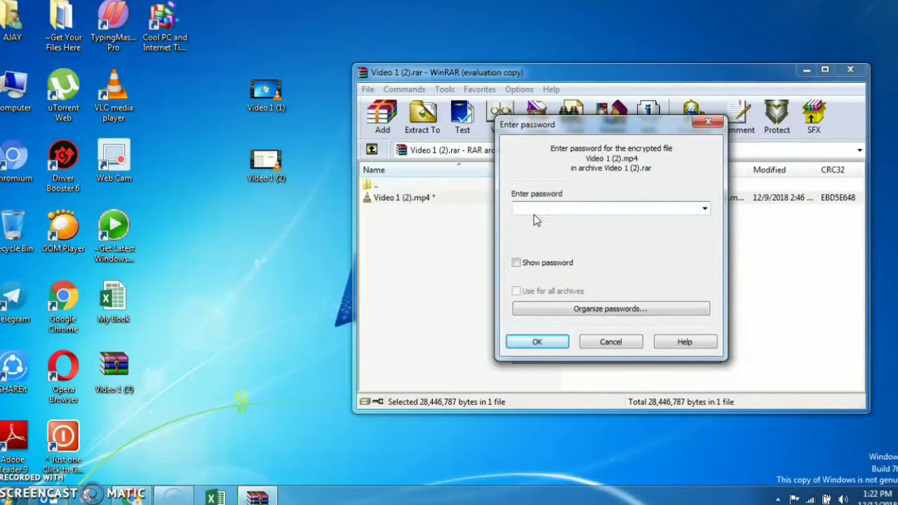
text(12345)
click(535, 341)
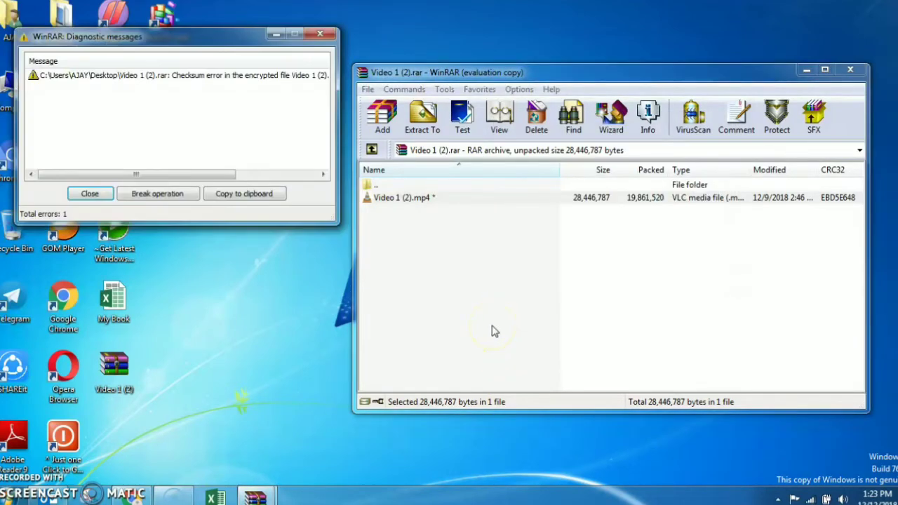
click(87, 193)
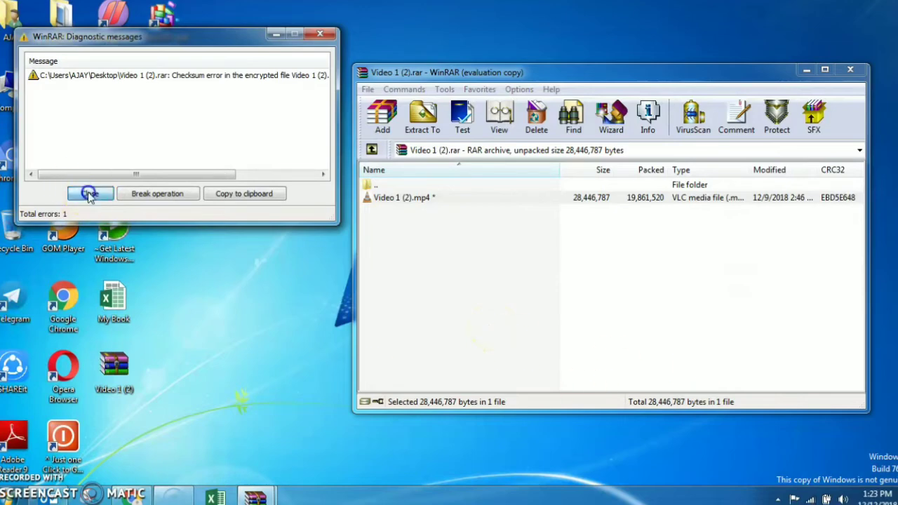
Extract Video 1 (2).mp4 with the correct password and lower its playback volume in VLC
click(404, 200)
double_click(405, 201)
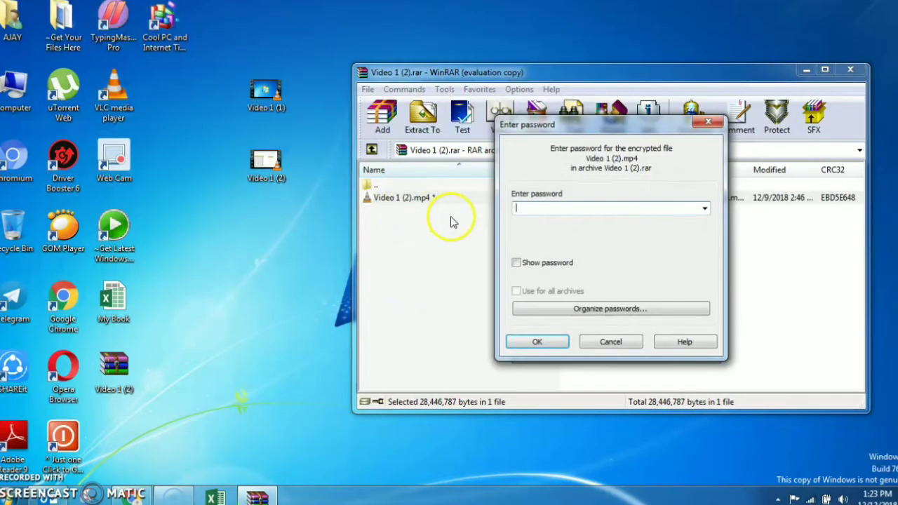
text(1234)
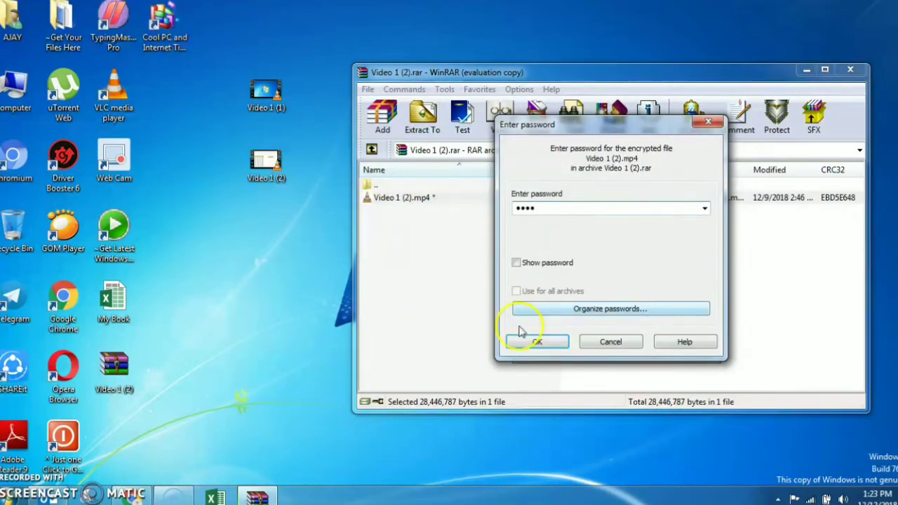
click(533, 341)
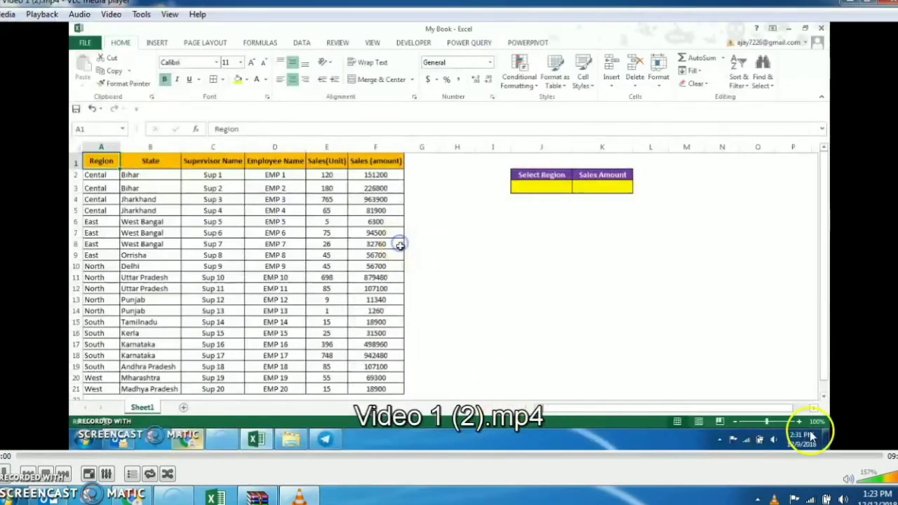
click(867, 479)
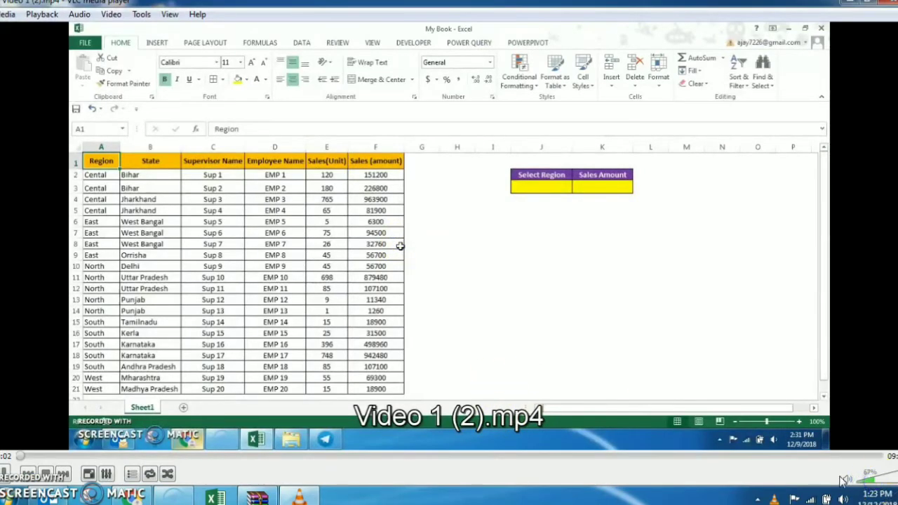
click(860, 481)
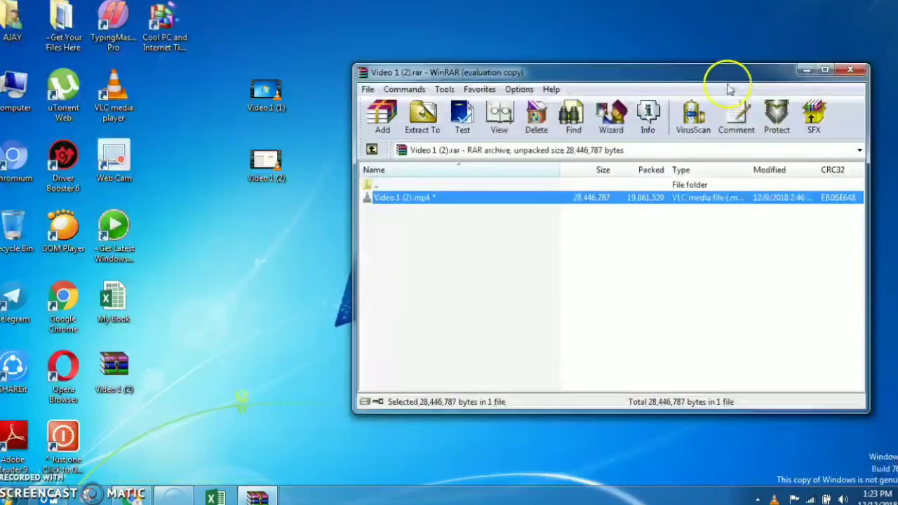
Close VLC and drag Video 1 (1) from the desktop into the open Video 1 (2).rar archive
click(889, 2)
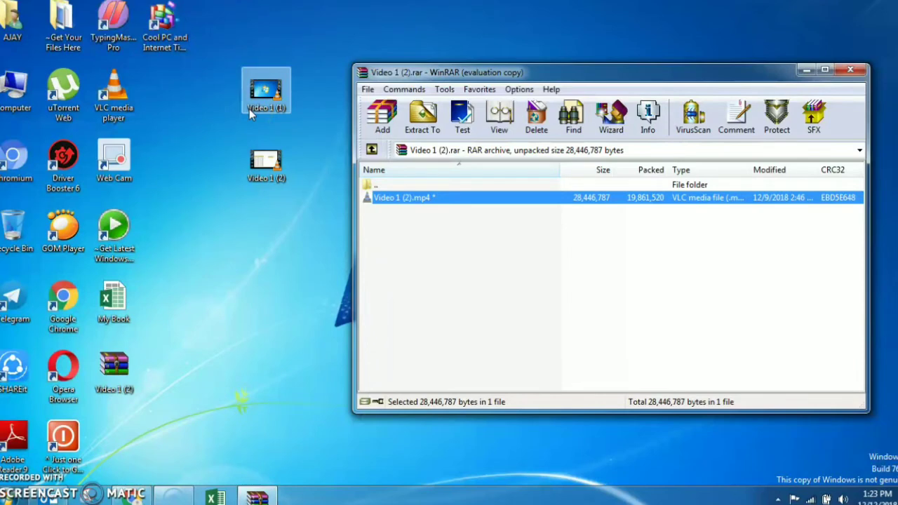
click(252, 93)
click(263, 94)
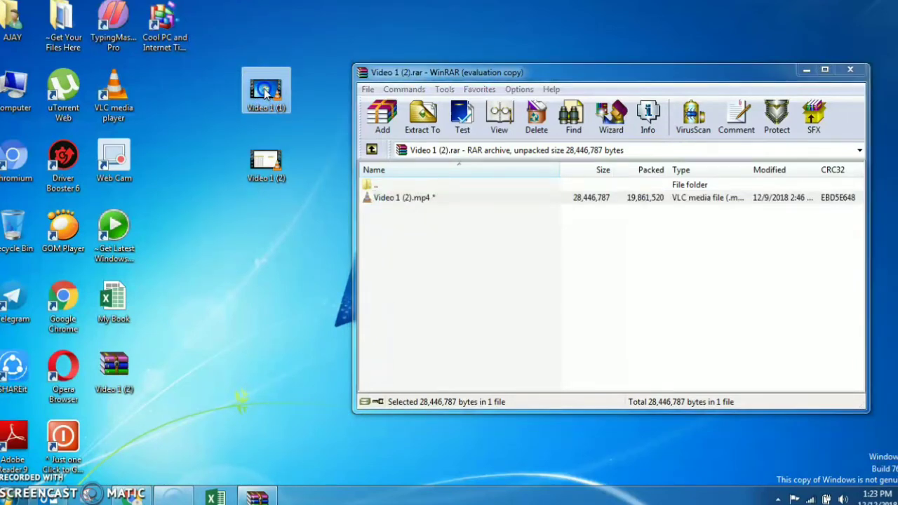
drag(260, 94, 441, 385)
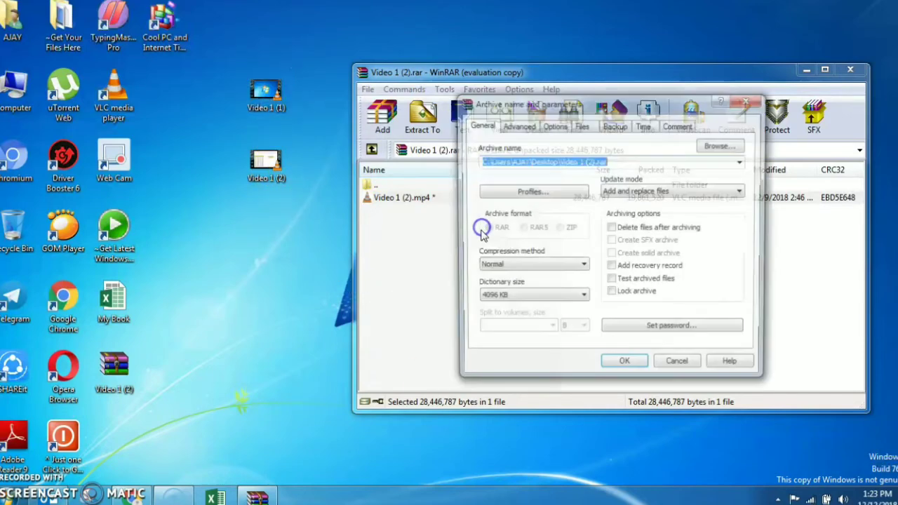
Give Video 1 (1).mp4 its own password, entered twice, and add it to the archive
click(673, 326)
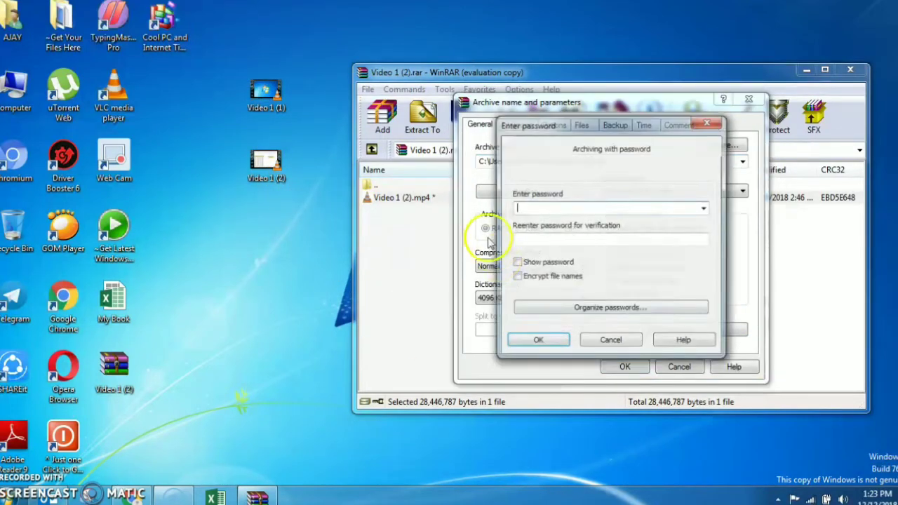
click(539, 208)
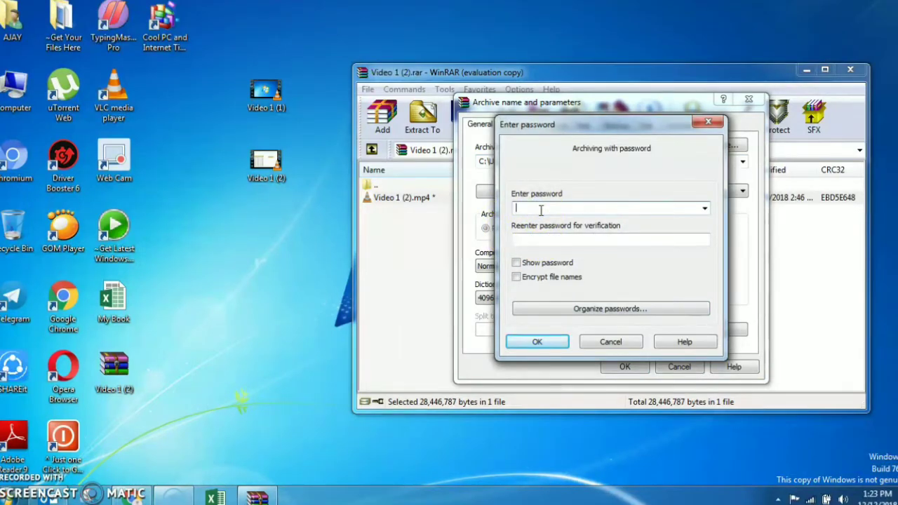
text(123)
click(546, 239)
text(123)
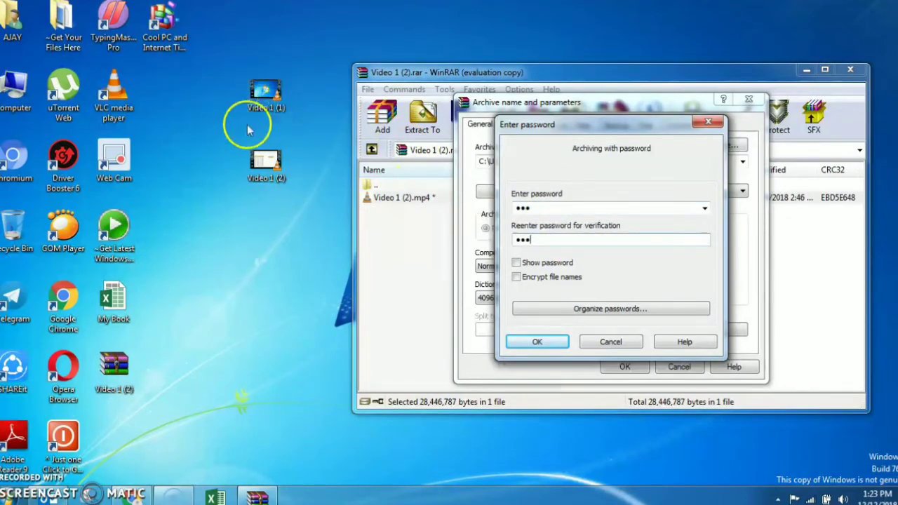
click(552, 343)
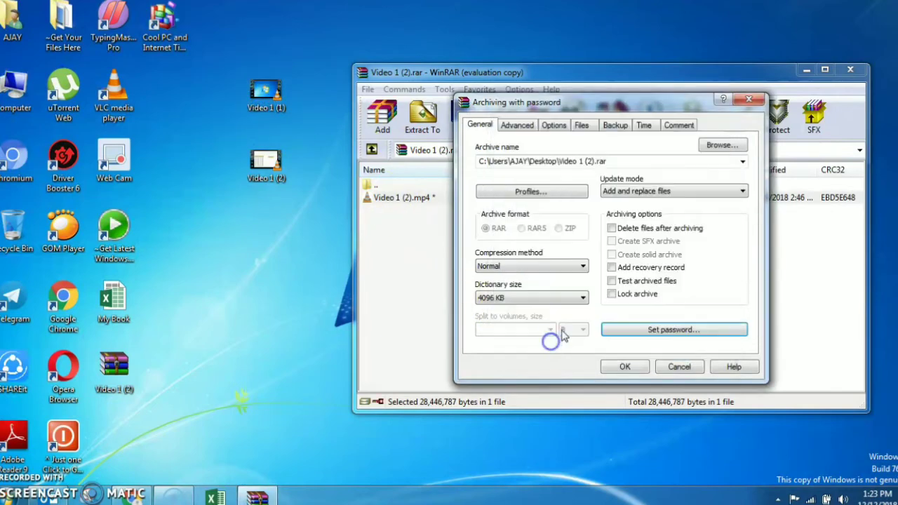
click(623, 366)
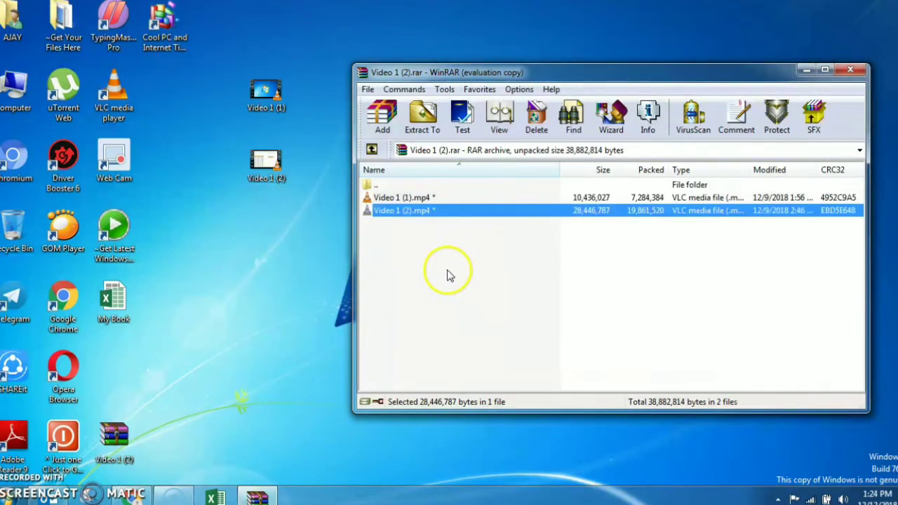
double_click(396, 214)
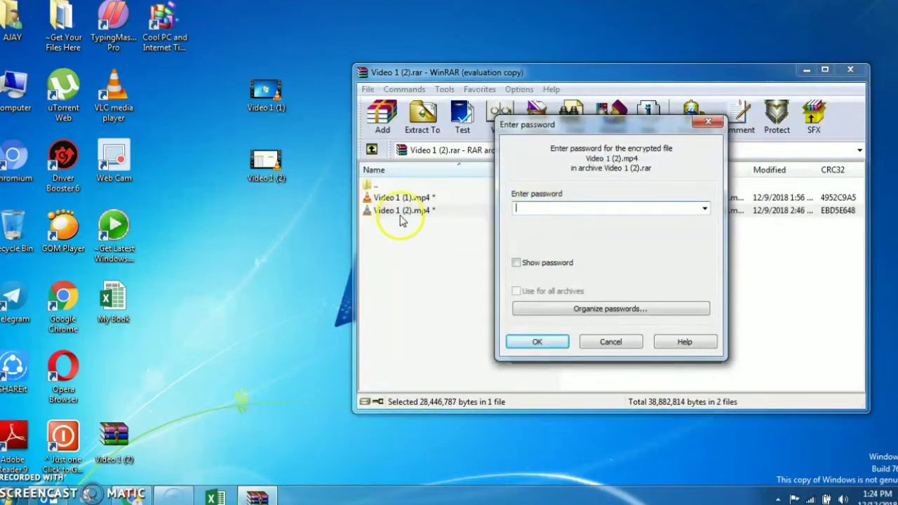
text(1234)
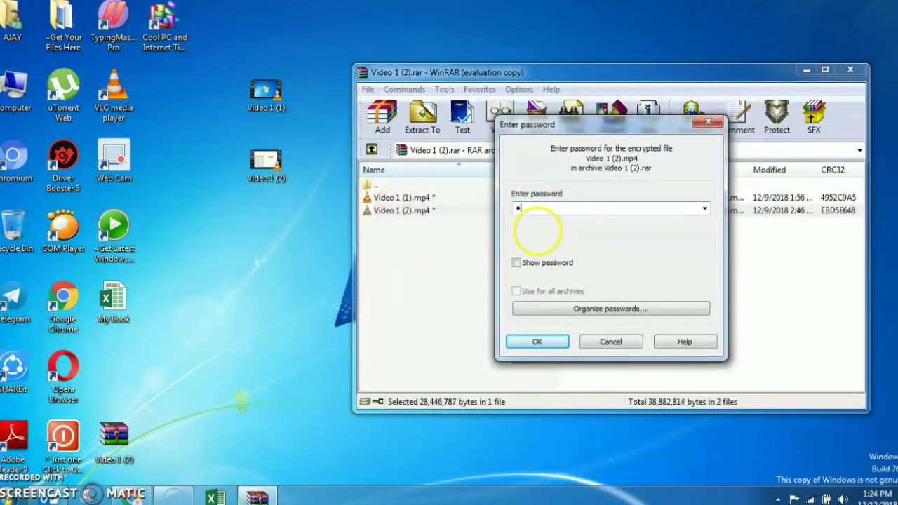
click(537, 342)
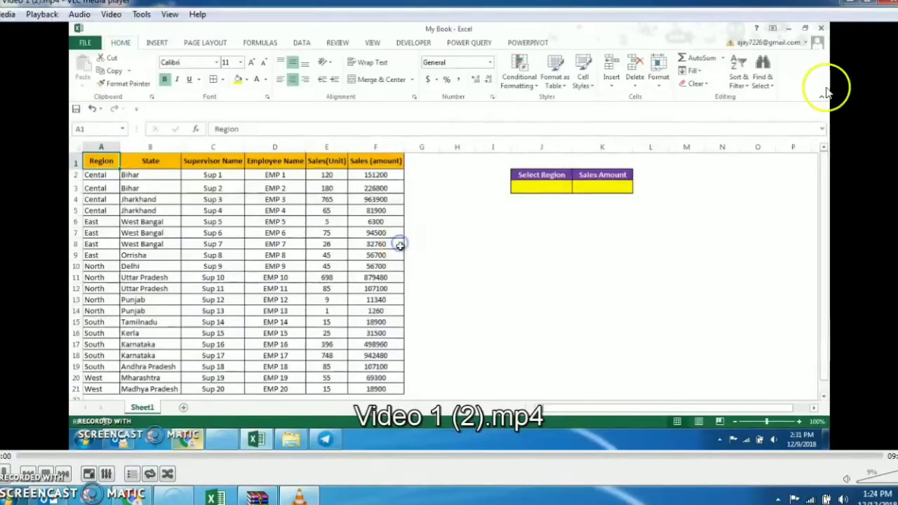
click(883, 3)
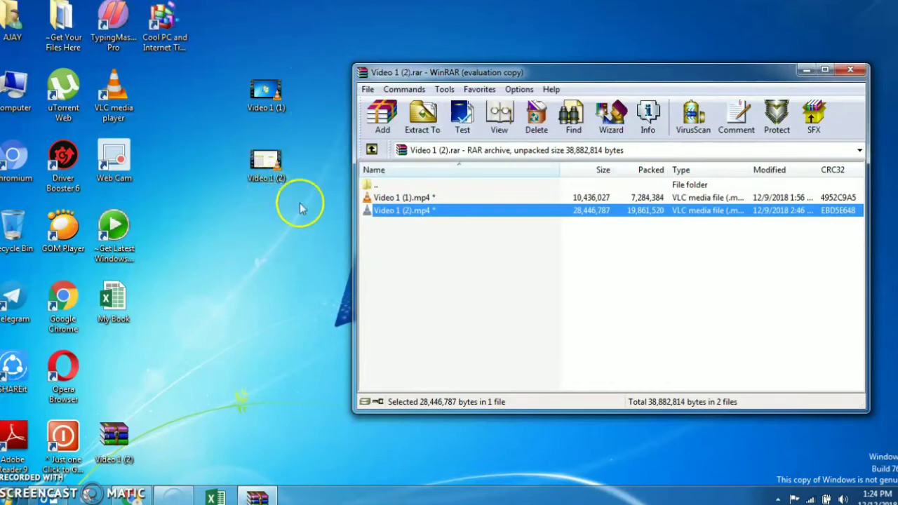
double_click(405, 198)
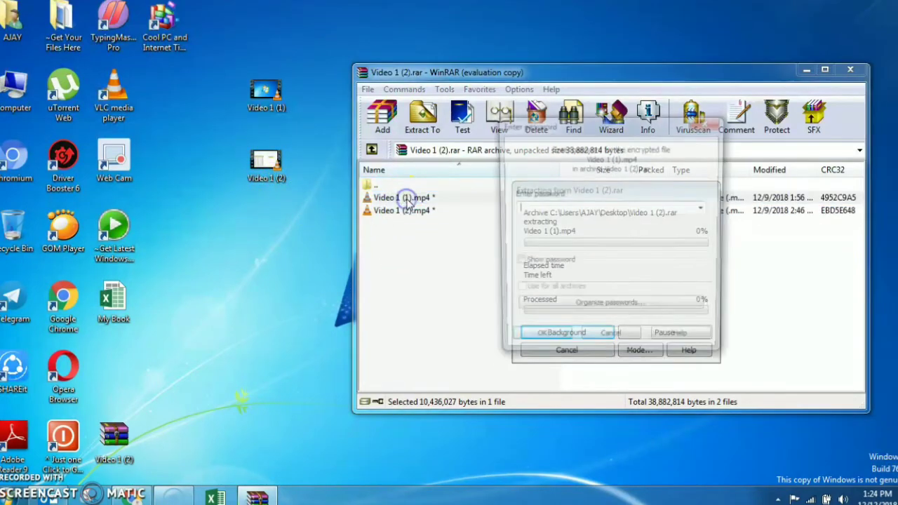
text(123)
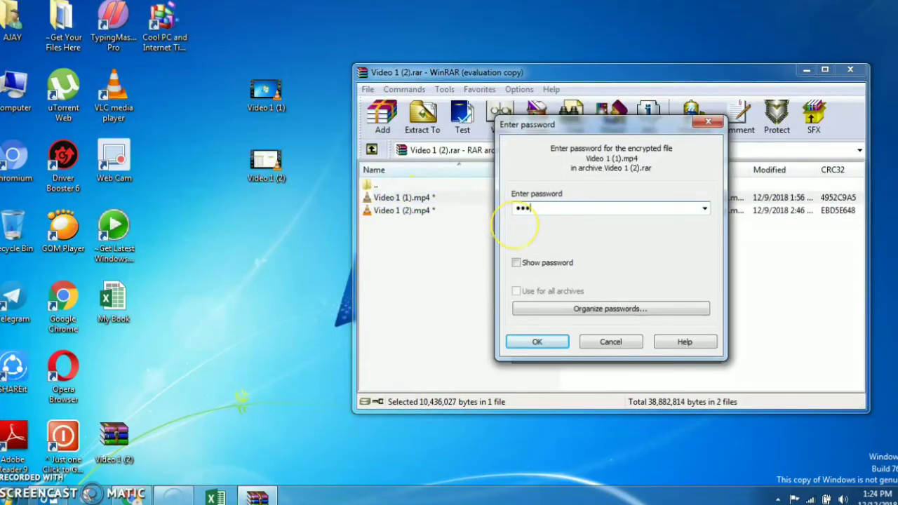
text(4)
key(Return)
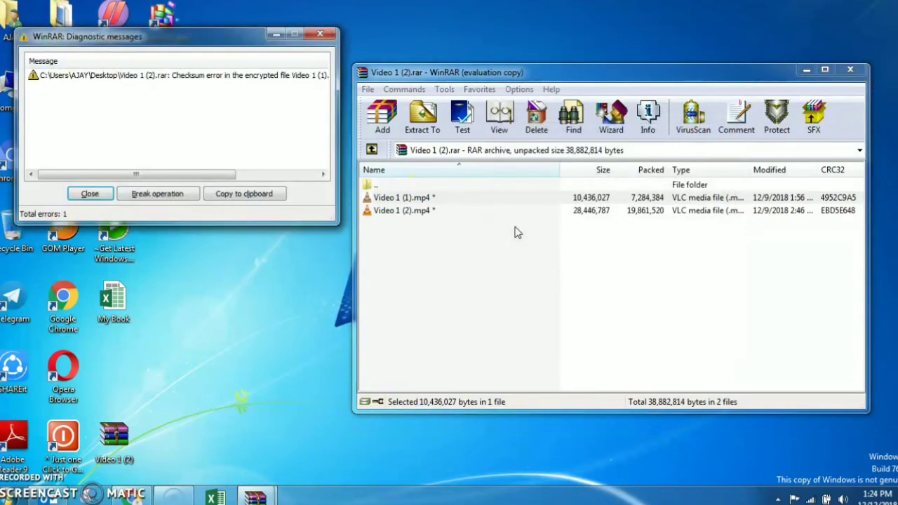
click(90, 193)
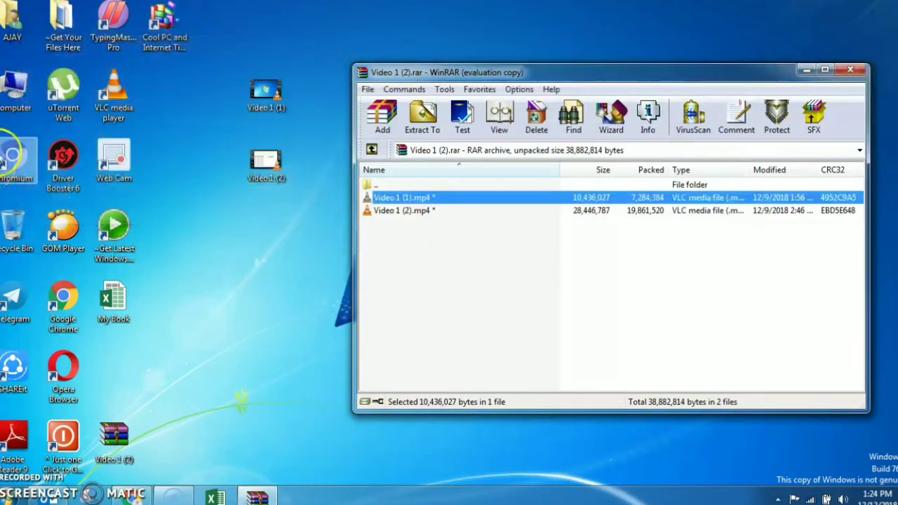
double_click(406, 200)
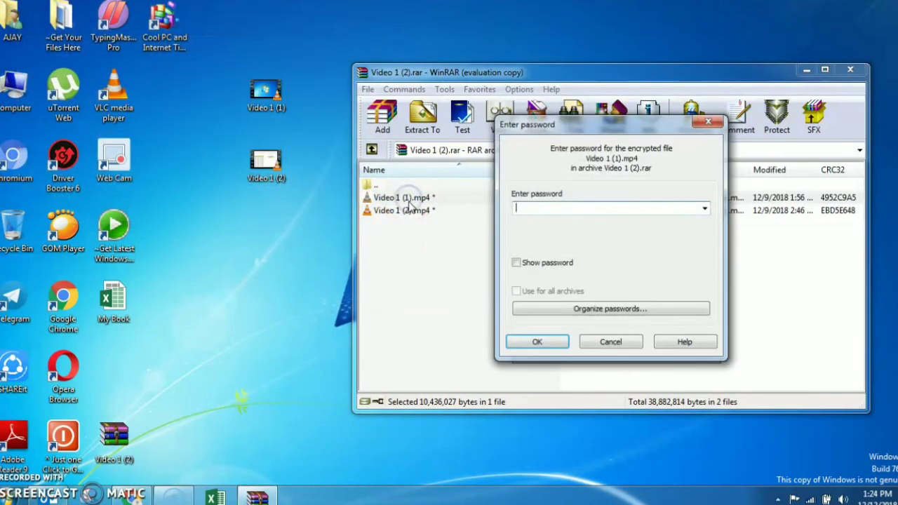
text(123)
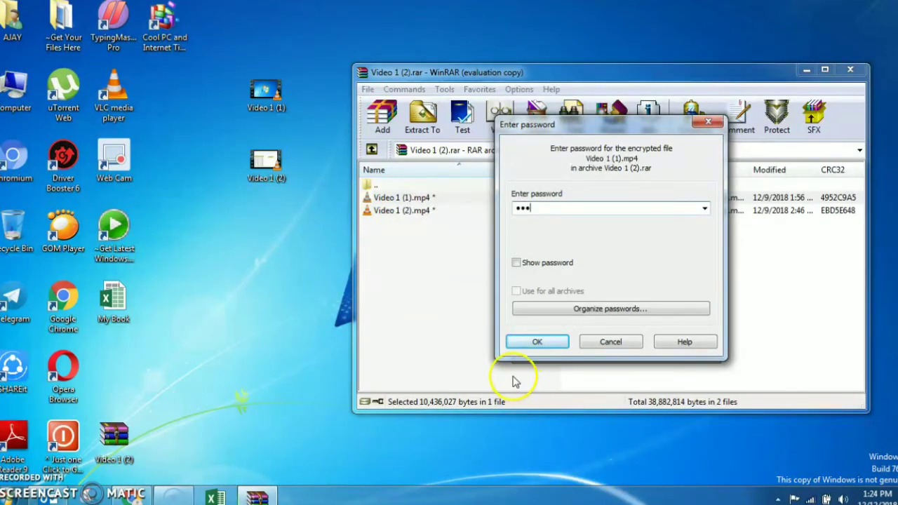
click(535, 343)
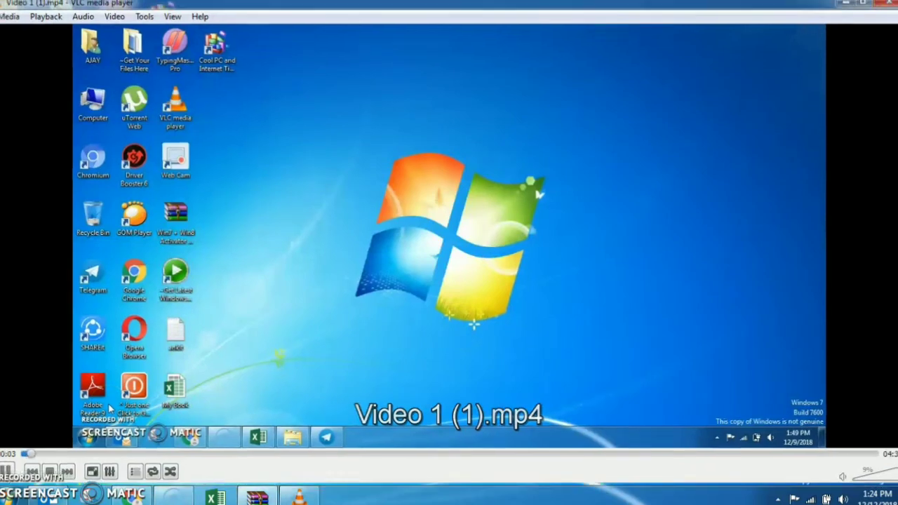
key(alt+F4)
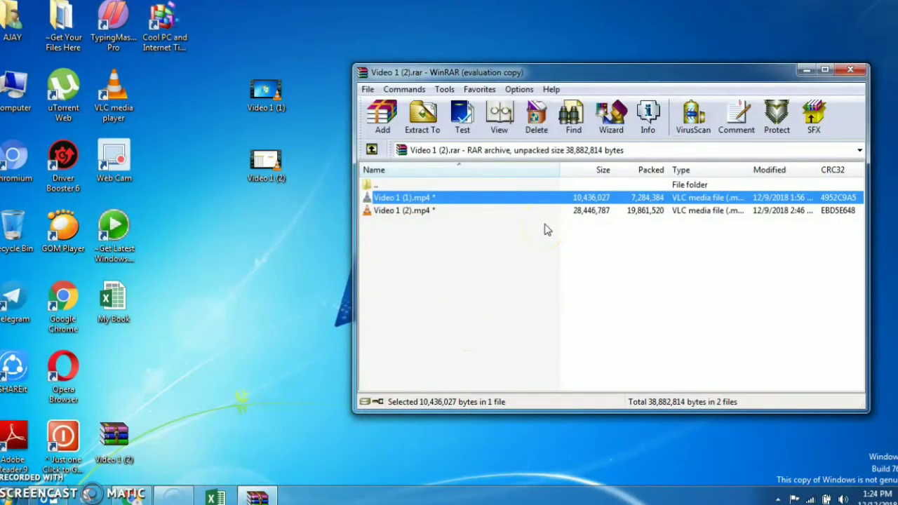